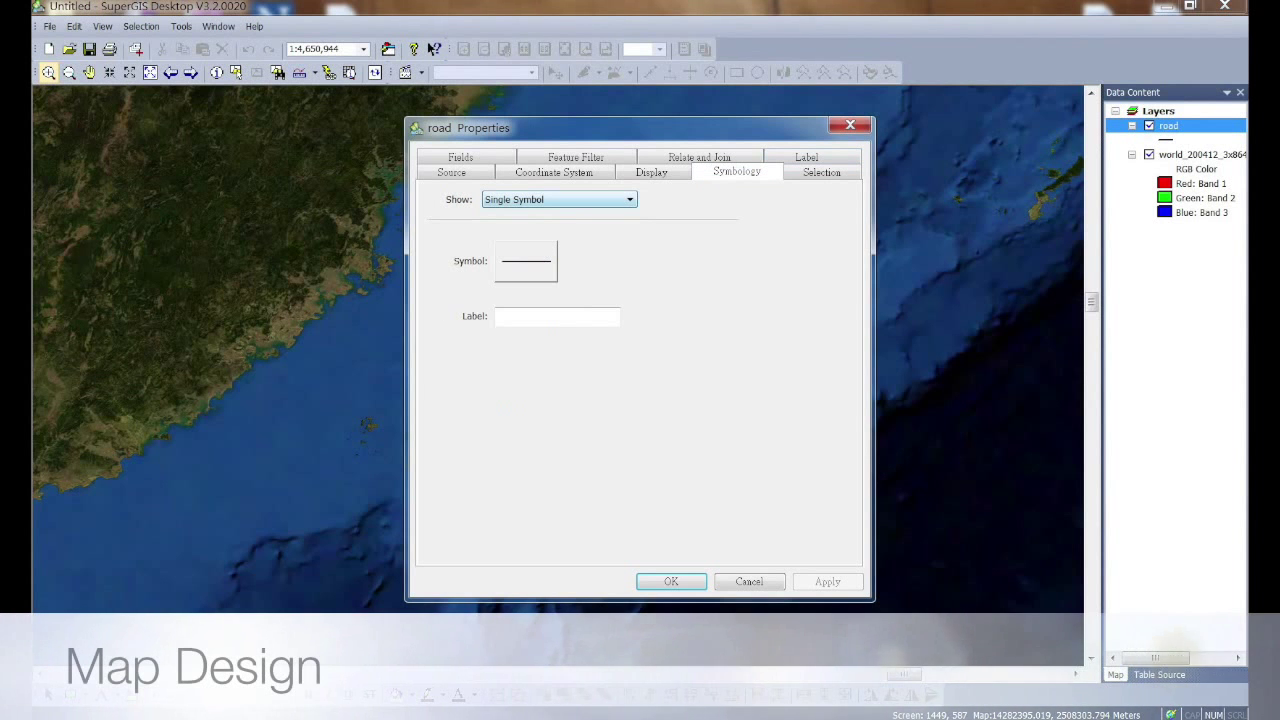
Step: Symbolize the road layer by unique values of Severity and add all values
key("Down")
key("Return")
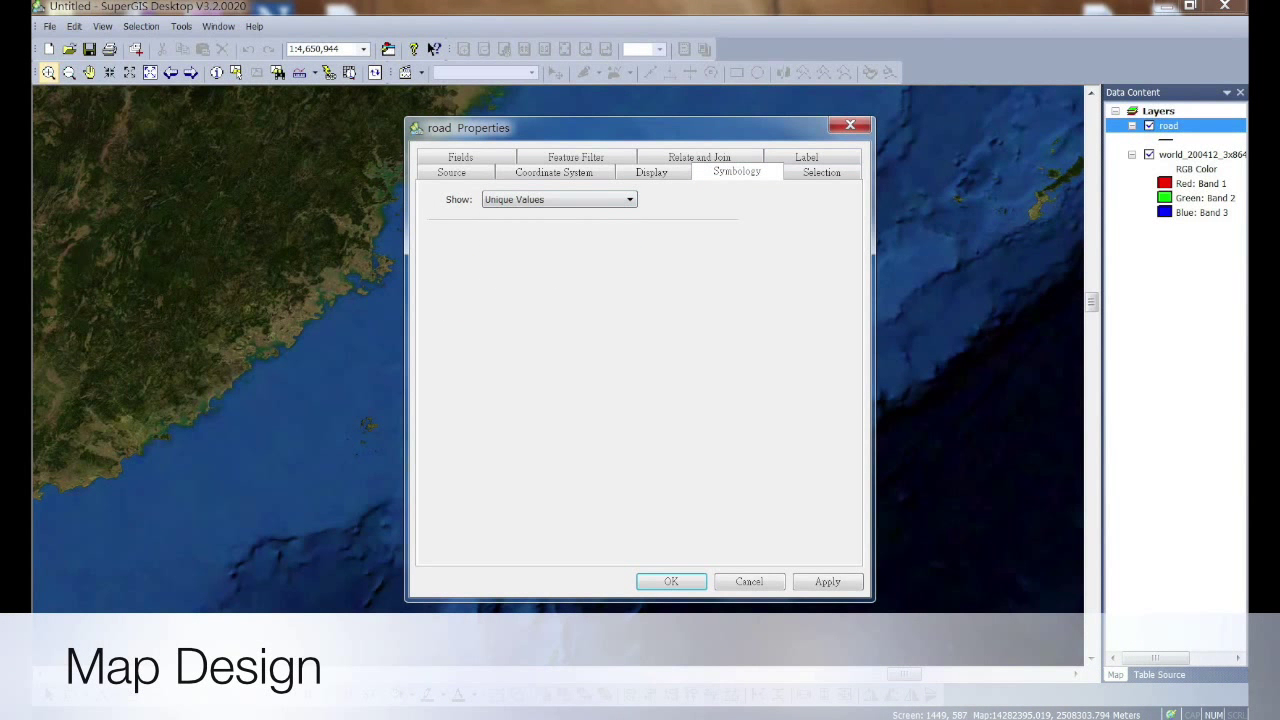
key("alt+Down")
key("Down")
key("Return")
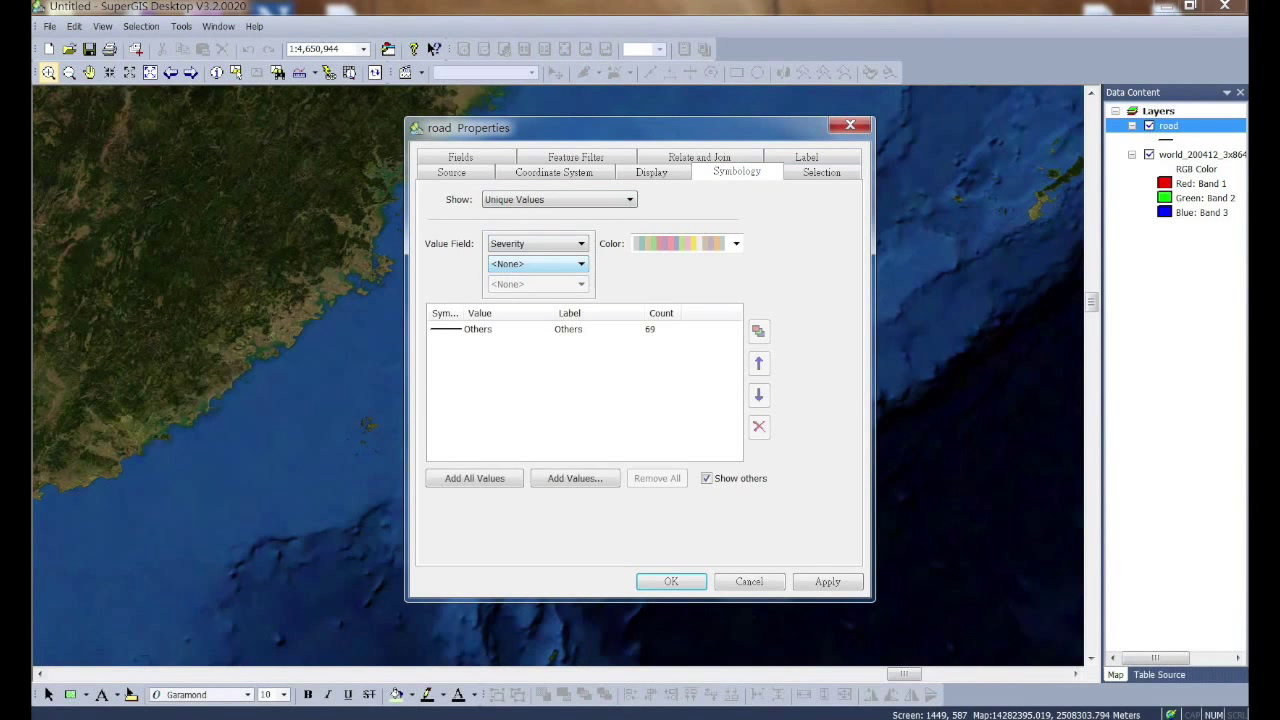
key("Return")
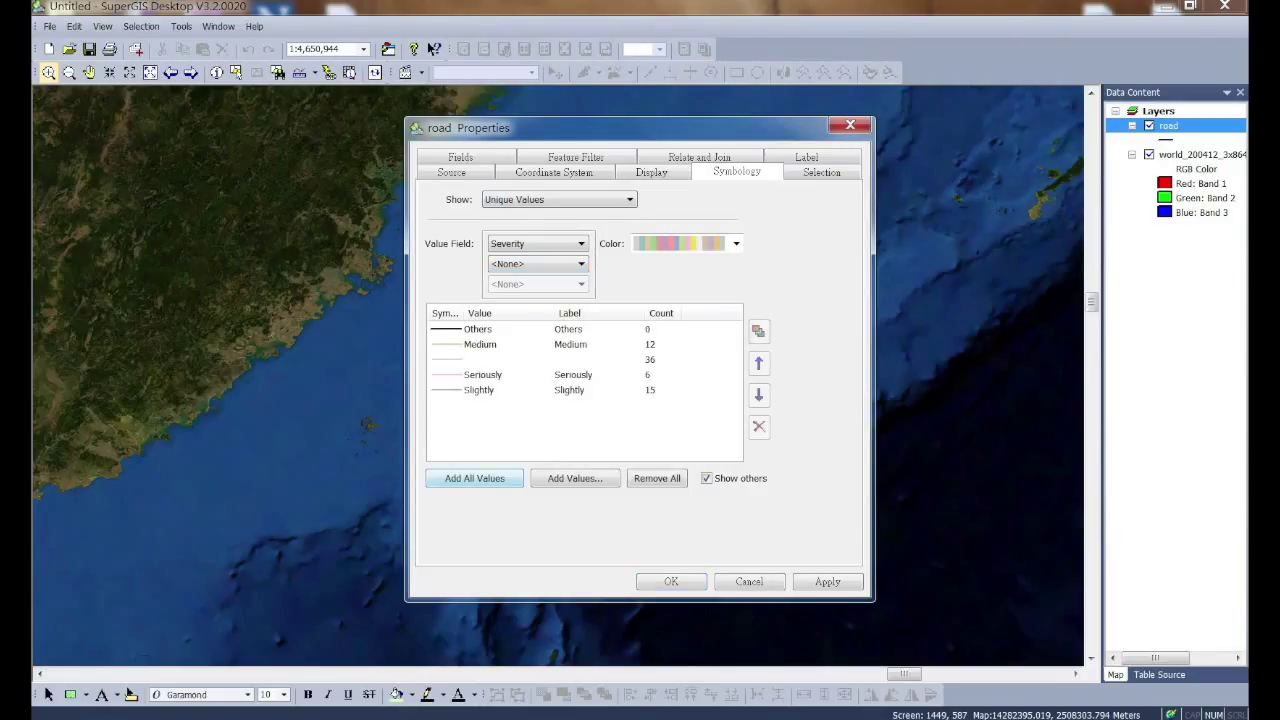
Step: Give the Medium severity category a yellow line symbol
key("shift+Tab")
key("Down")
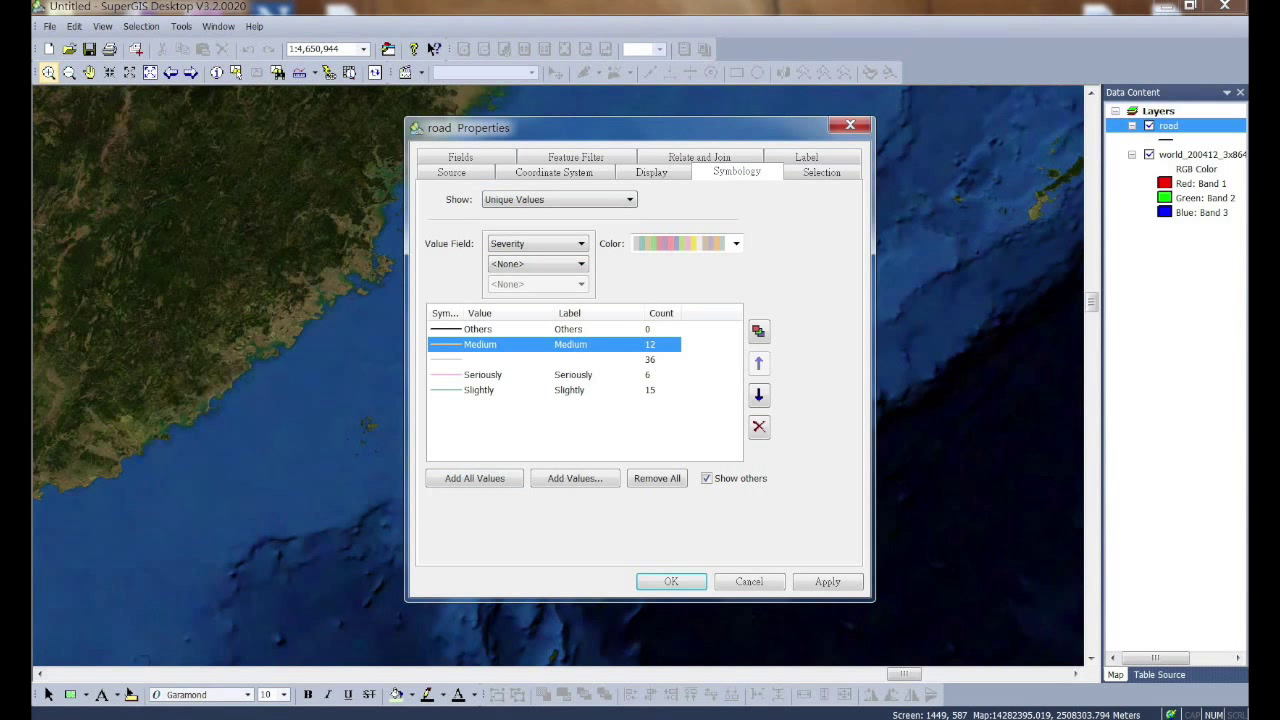
key("Return")
key("space")
key("Down")
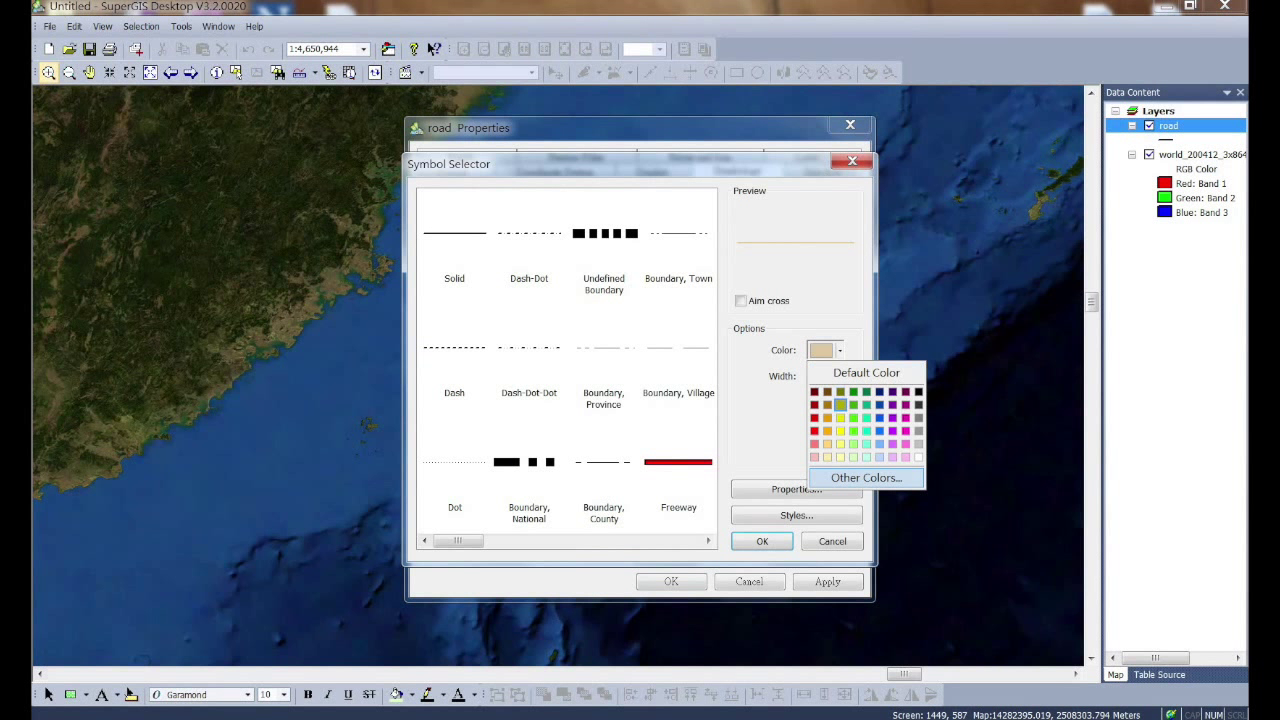
key("Down")
key("Return")
key("Return")
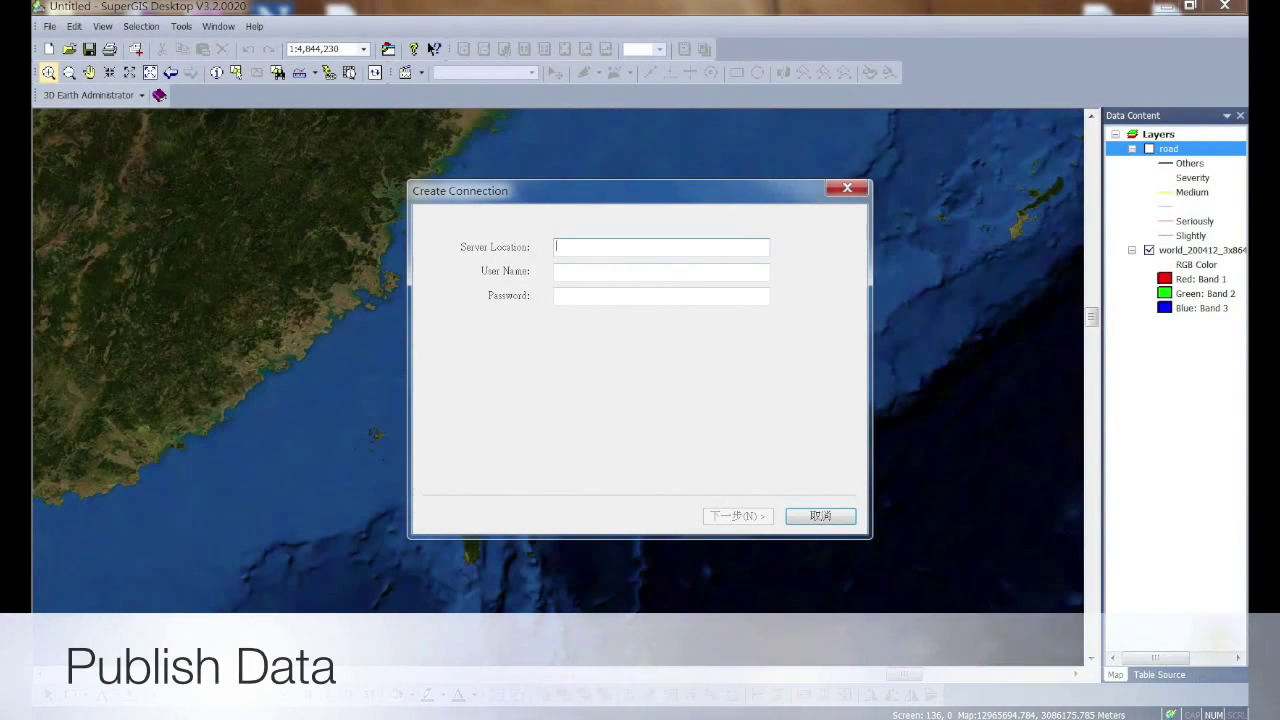
Step: Connect to the localhost server with the login credentials
type("localhost")
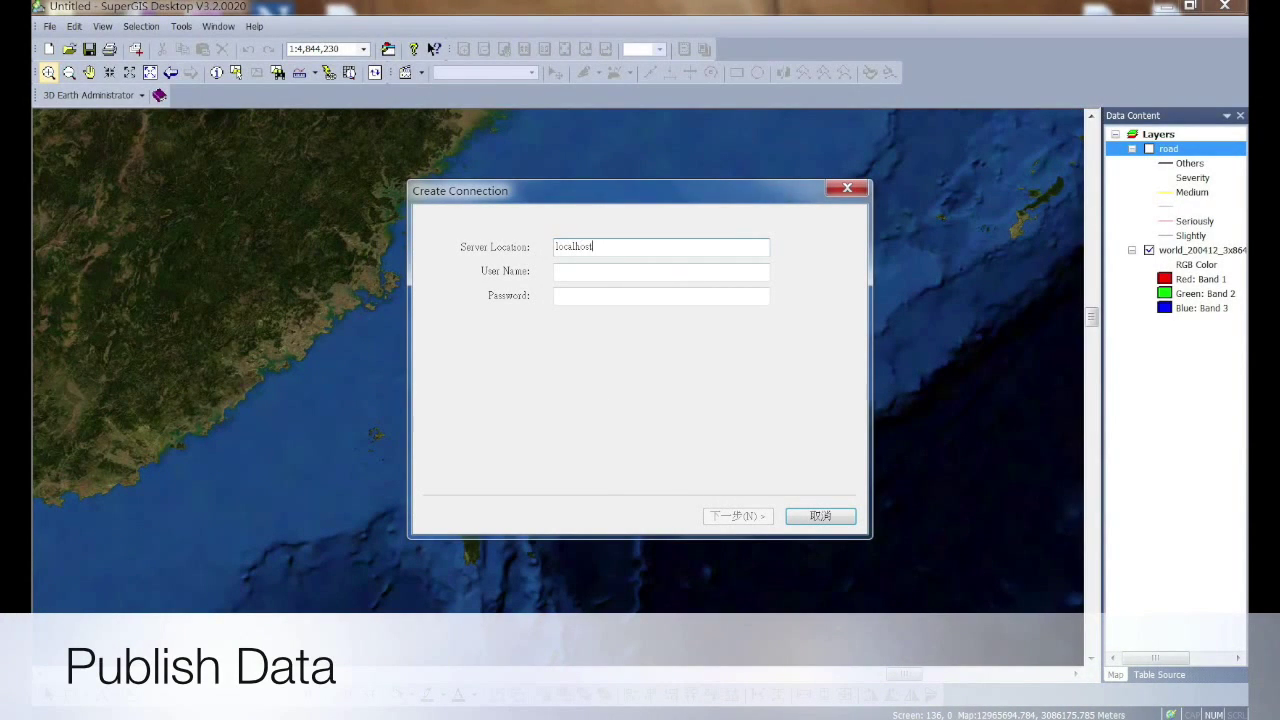
key("Tab")
type("a")
key("Tab")
type("a")
key("Return")
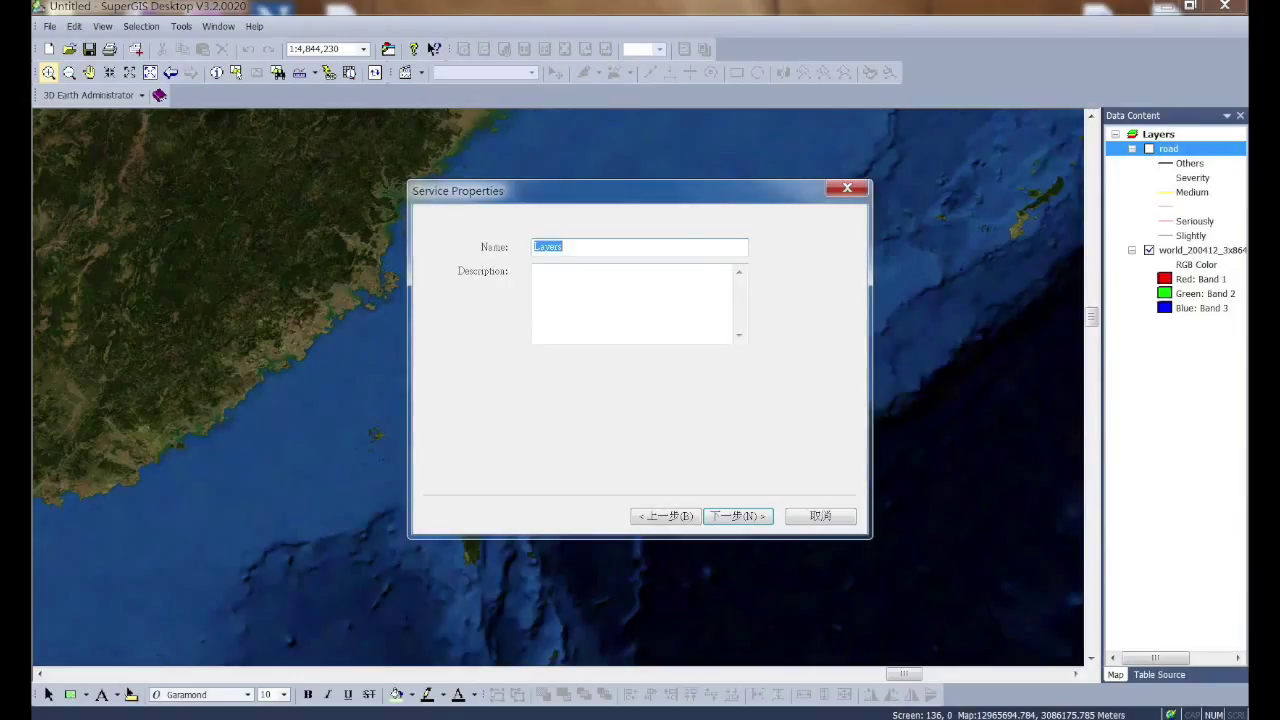
Step: Name the service 3D and set a feature-outline spatial filter using a Severity query
type("3")
type("D")
key("Return")
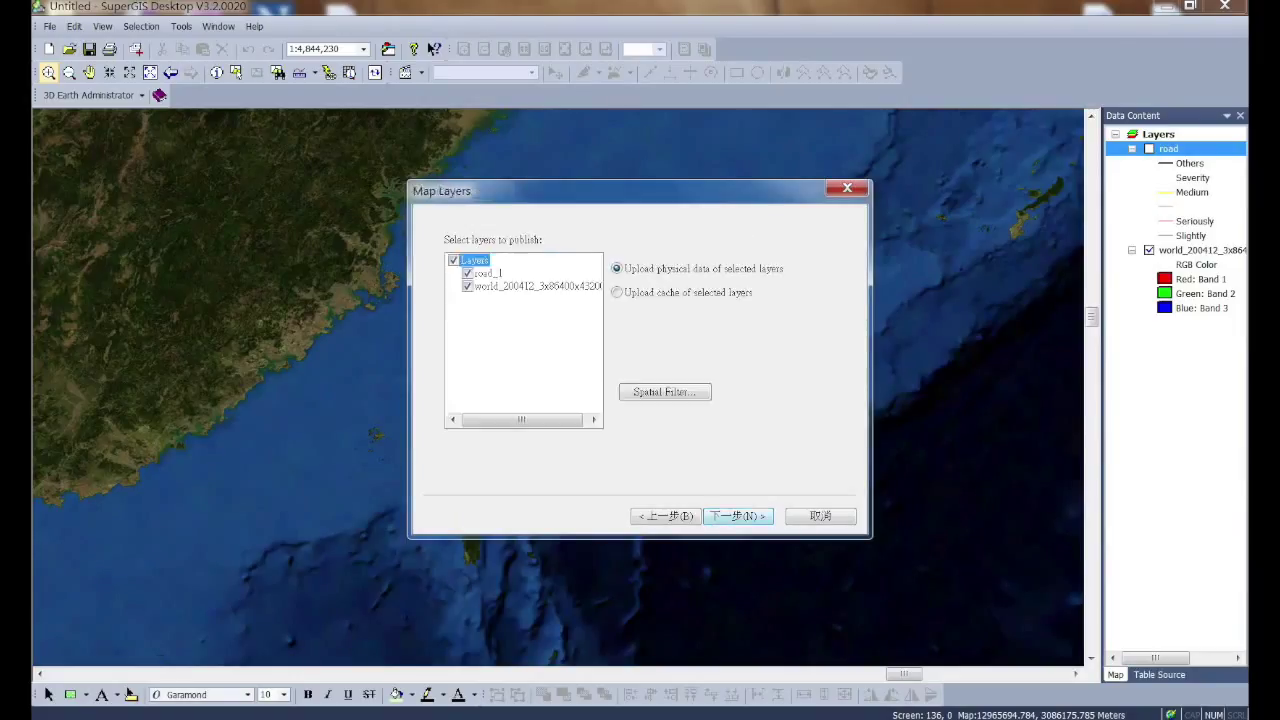
key("alt+s")
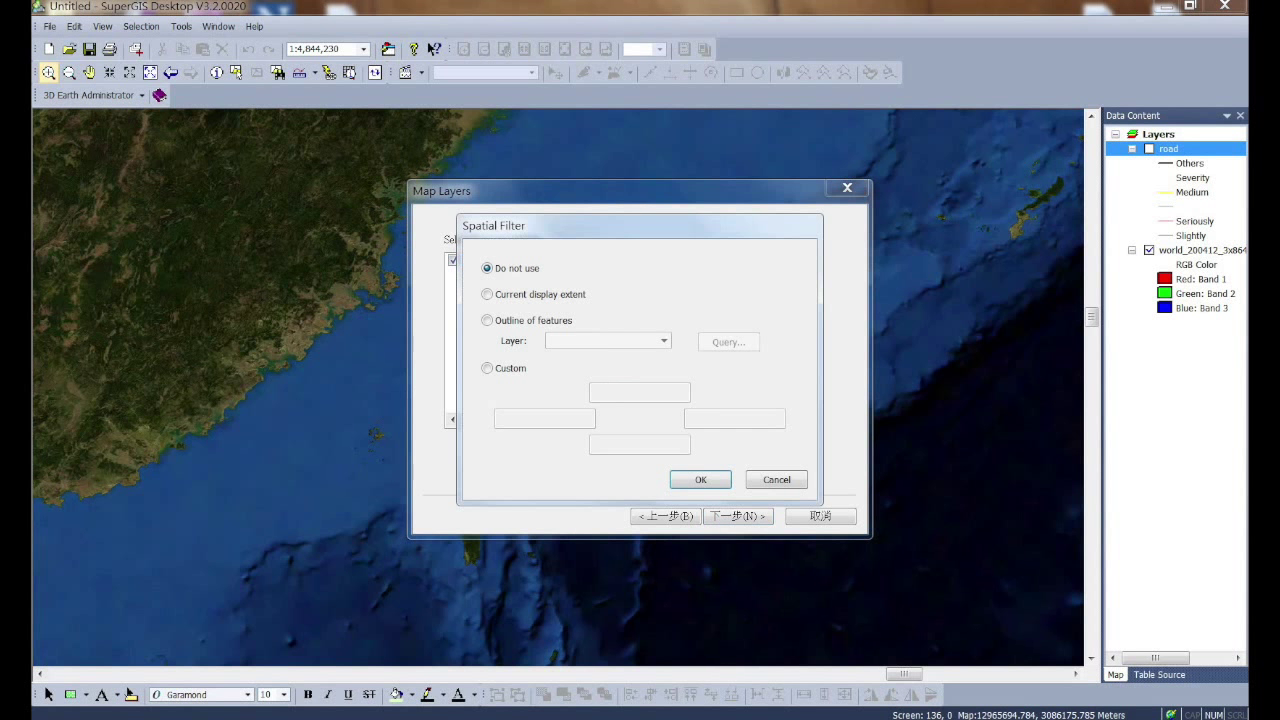
key("Down")
key("Down")
key("alt+q")
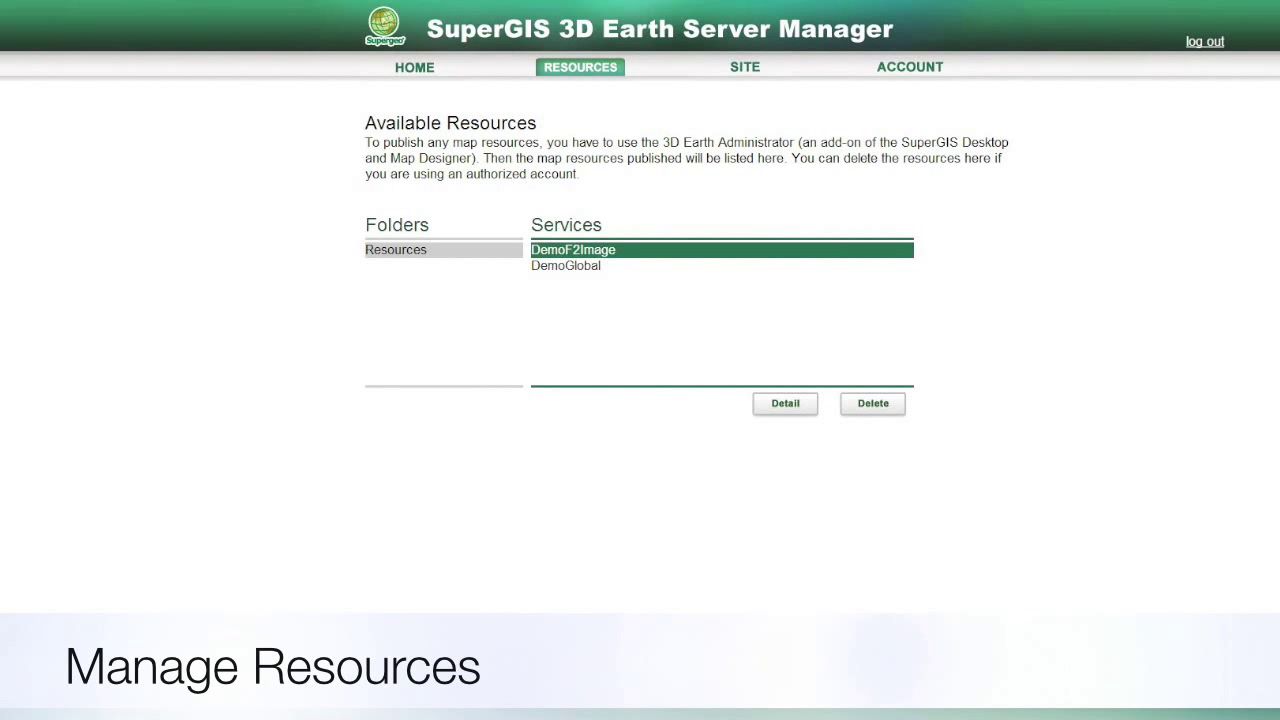
Step: View DemoGlobal's details and expand its Web_Mercator projected coordinate system
key("Down")
left_click(785, 403)
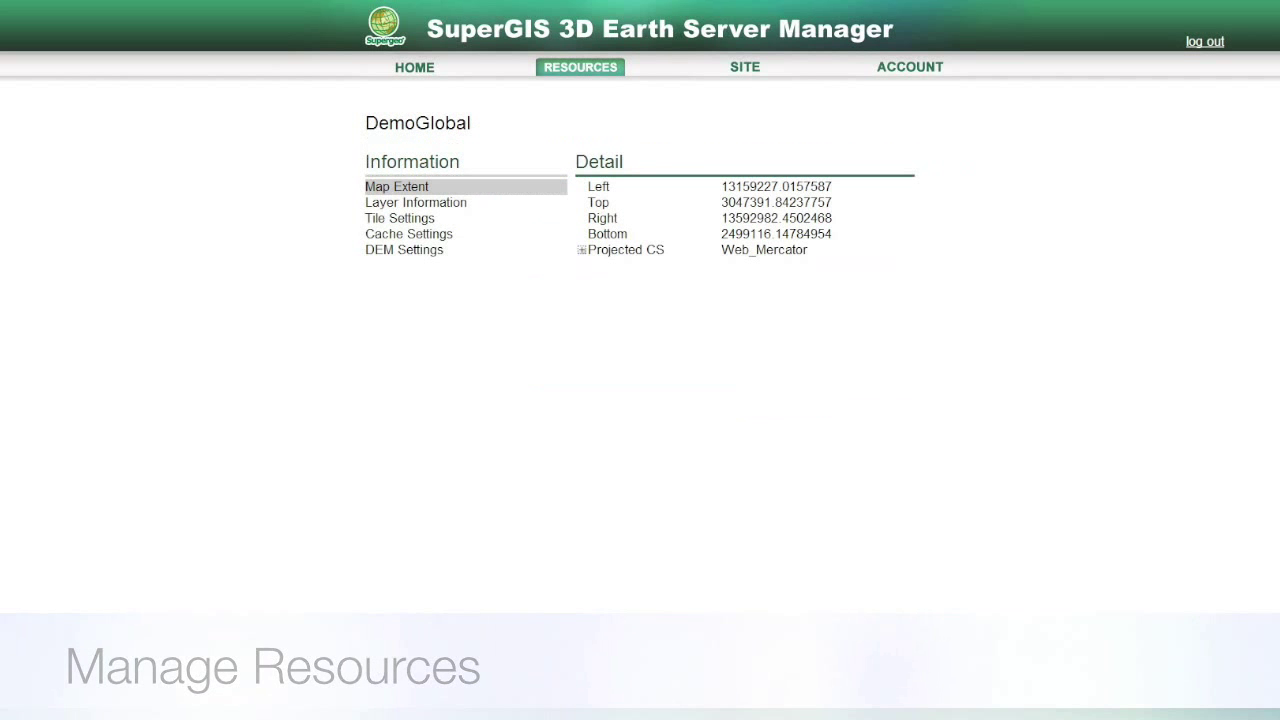
left_click(581, 250)
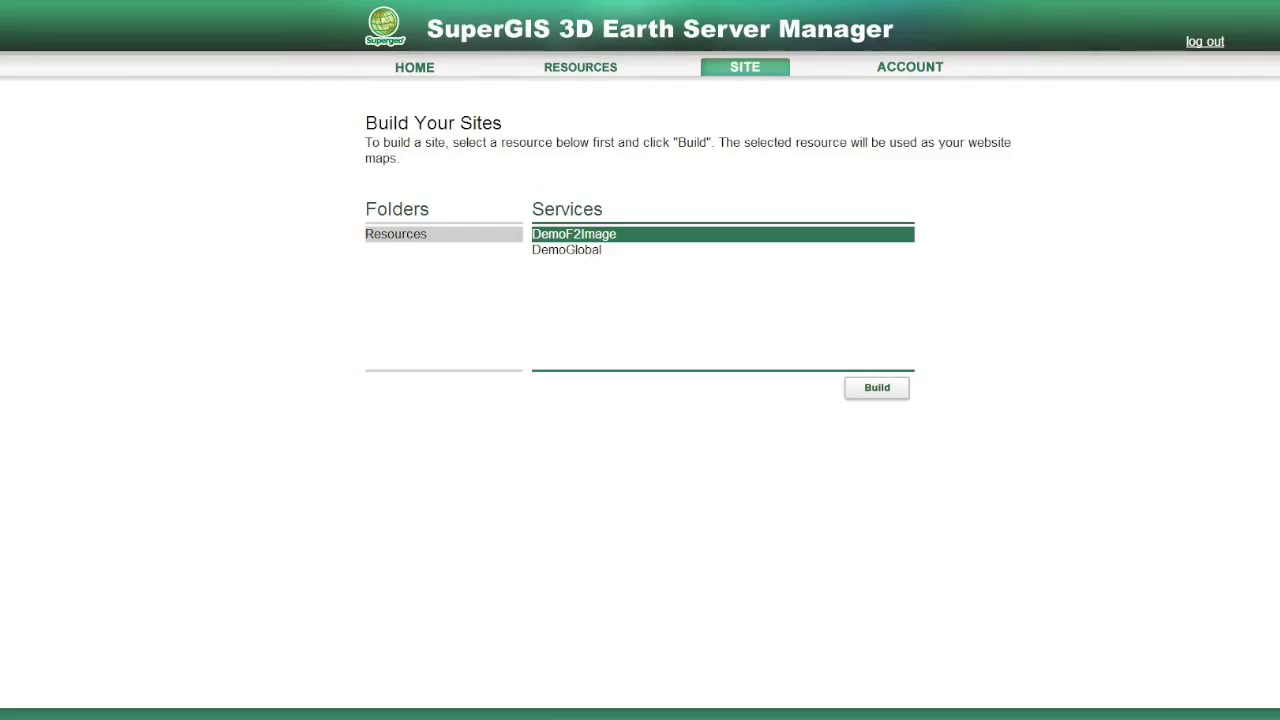
Step: Build a site from DemoF2Image with the application name 'web site'
left_click(566, 249)
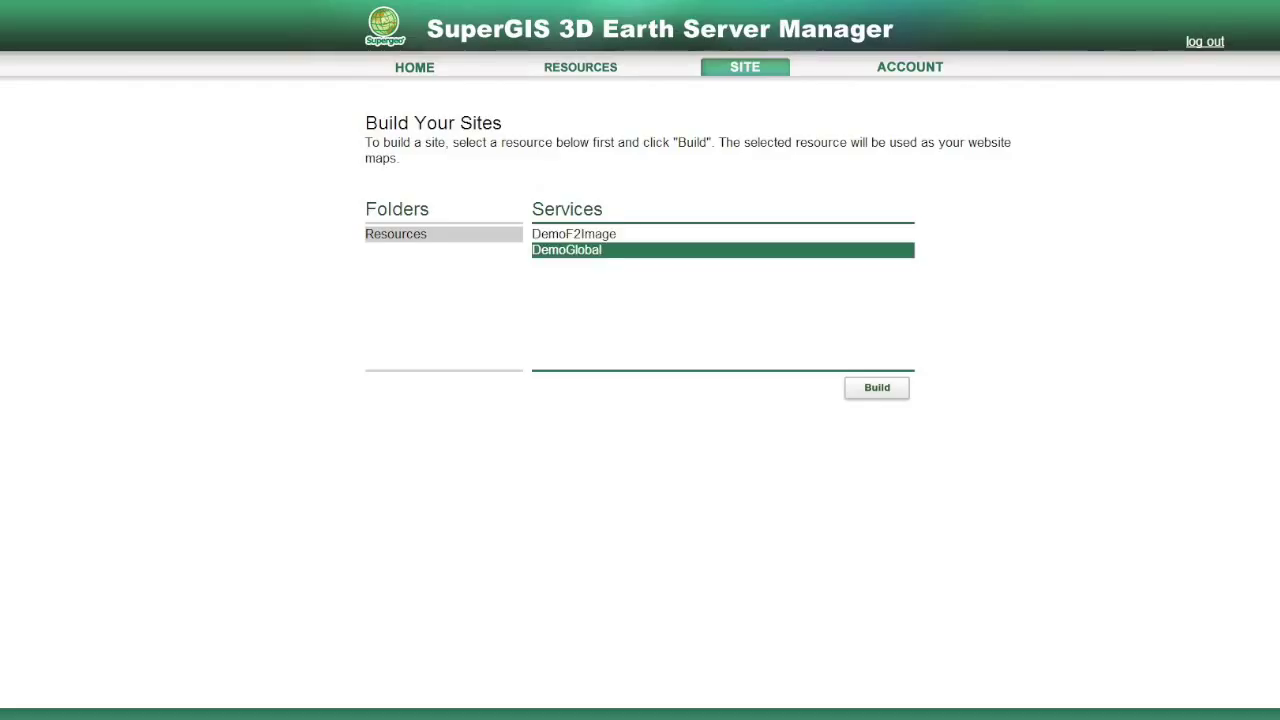
left_click(574, 233)
left_click(876, 387)
type("w")
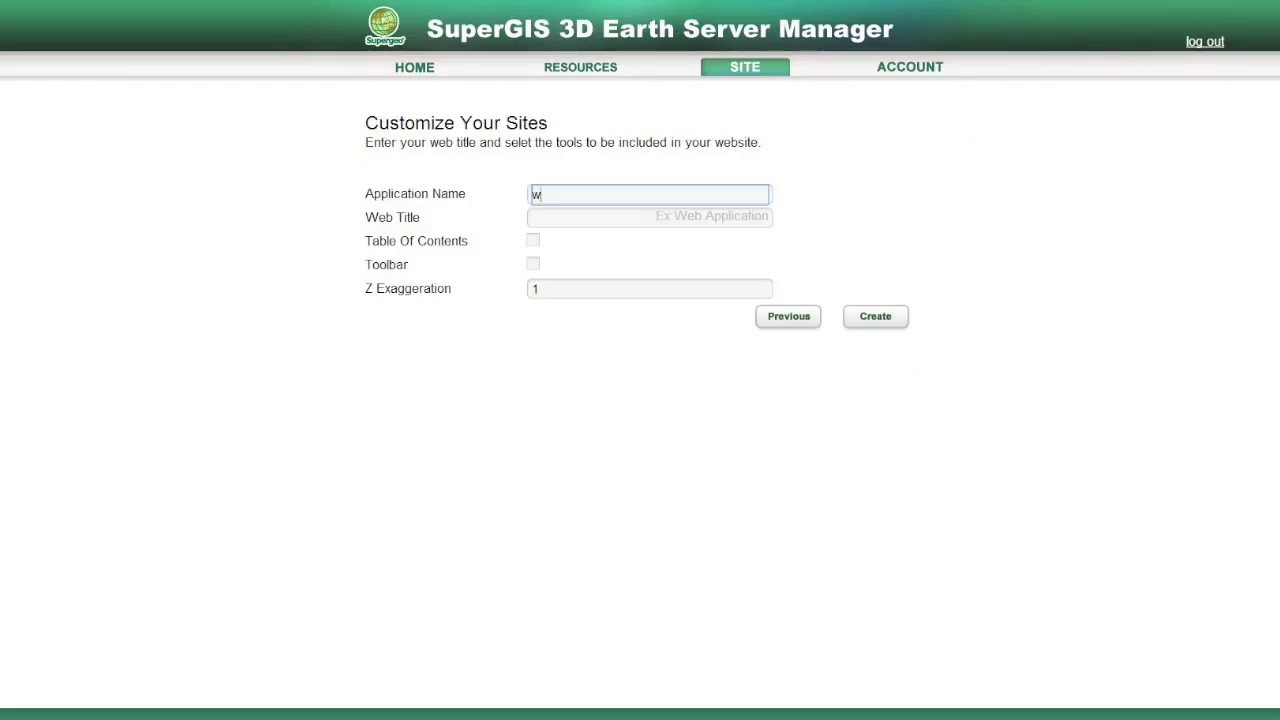
type("eb site")
Step: Enter 'User 1' as the new account's user name
key("Tab")
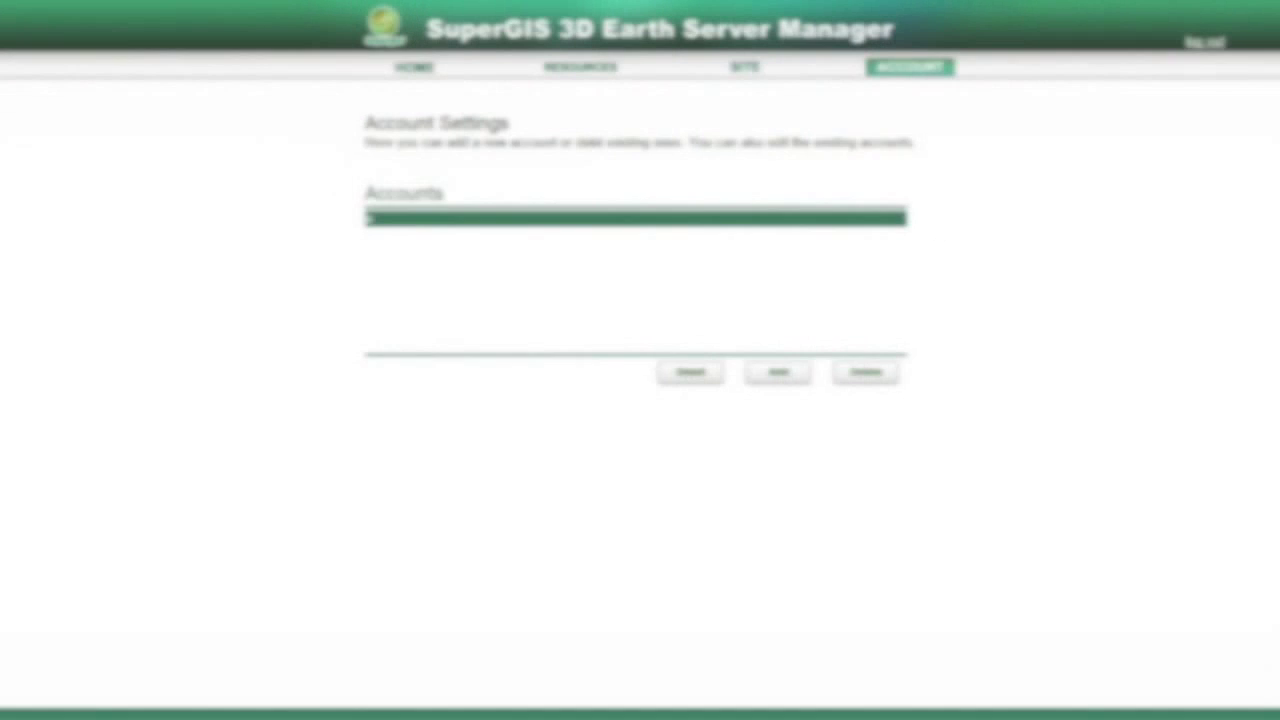
type("User 1")
key("Tab")
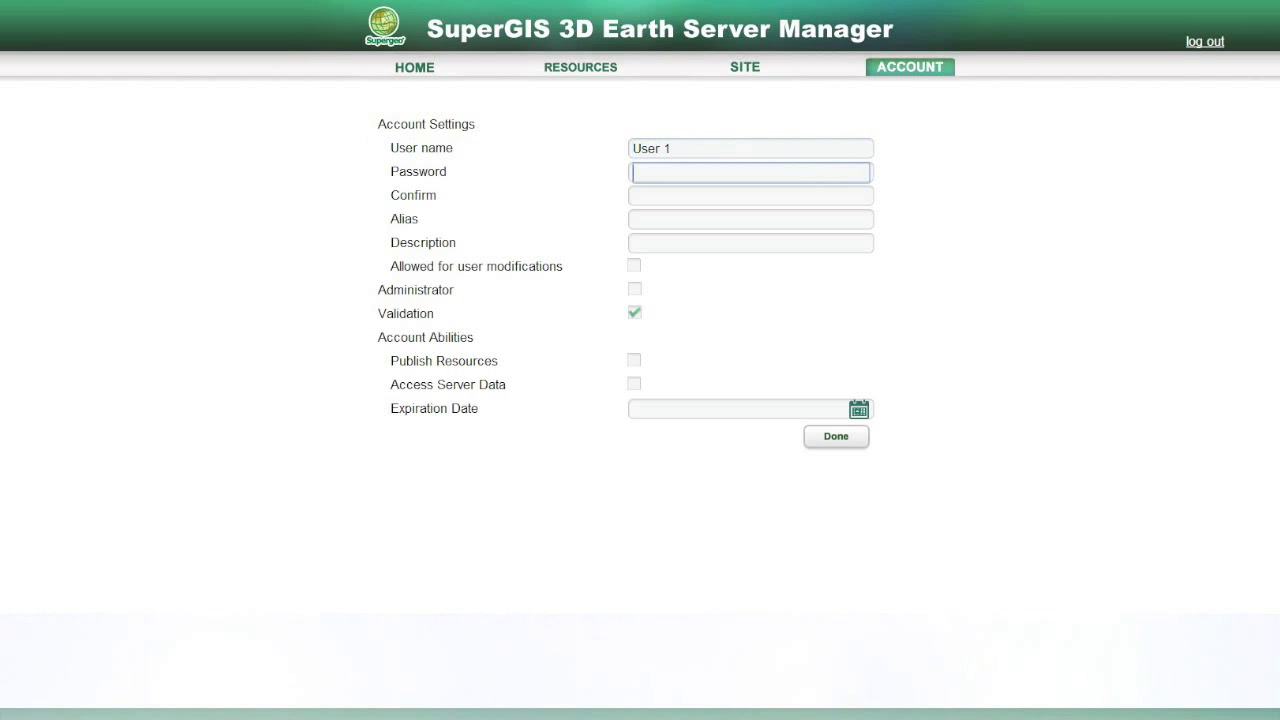